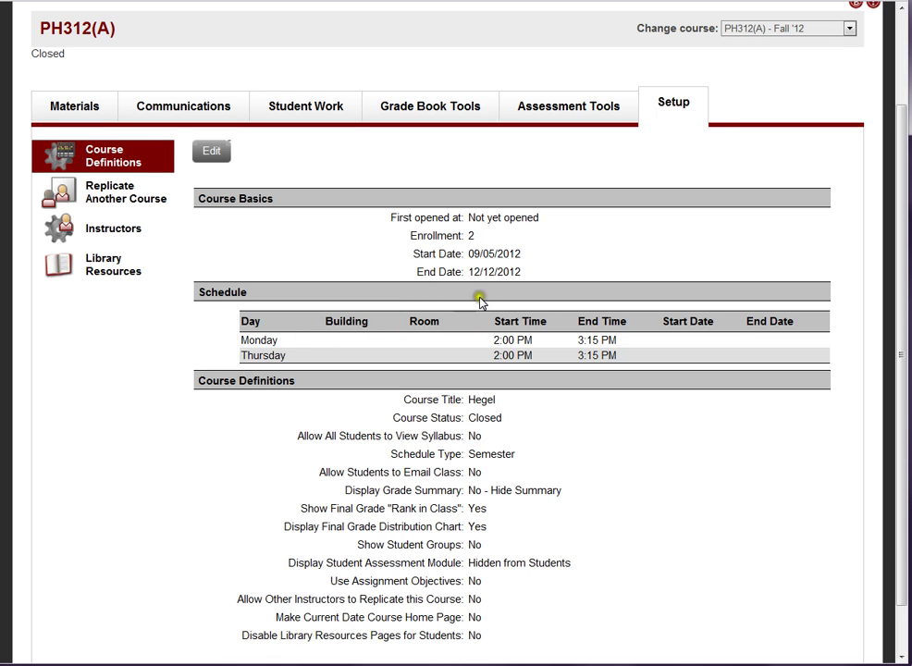
Switch to the Spring '12 course HR202(C) and review its course definitions in the setup section
{"action": "left_click", "coordinate": [774, 37]}
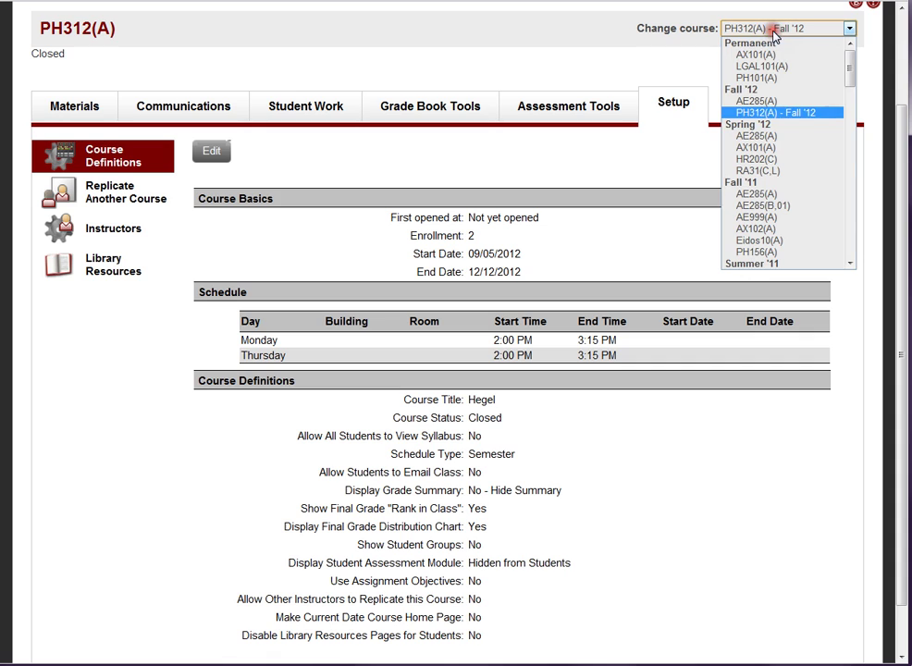
{"action": "left_click", "coordinate": [766, 161]}
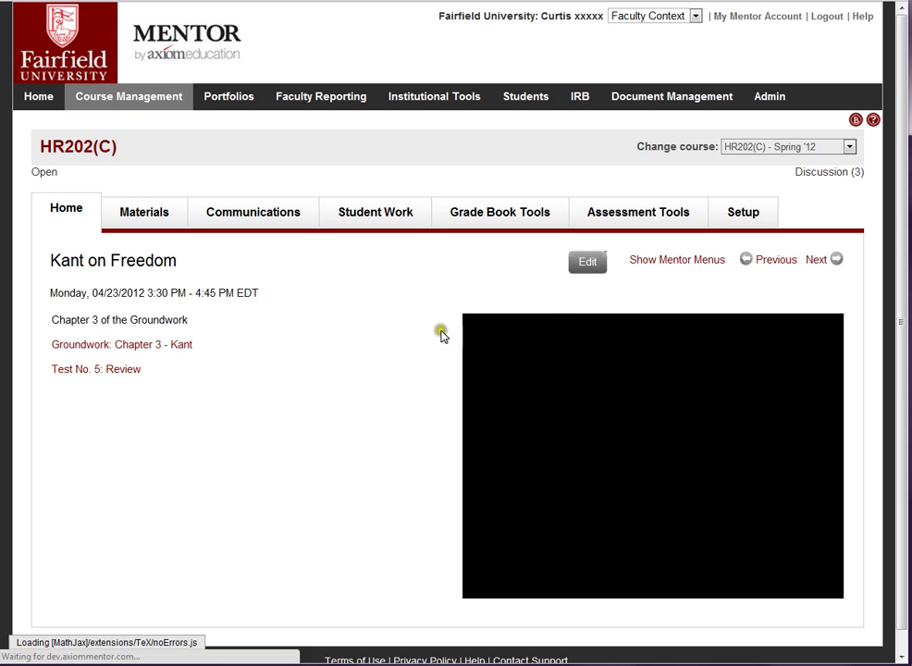
{"action": "left_click", "coordinate": [739, 210]}
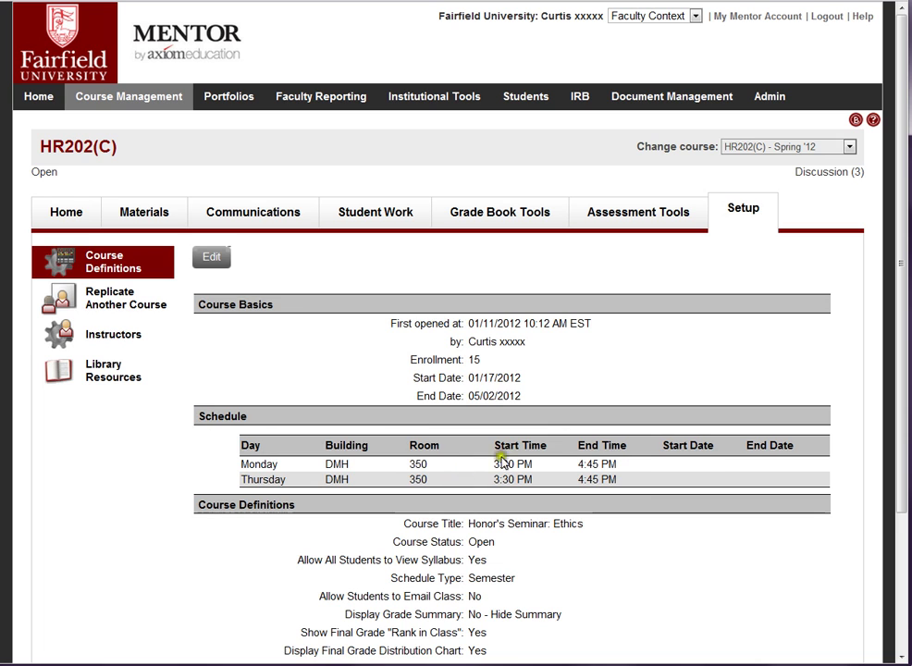
{"action": "left_click_drag", "start_coordinate": [898, 261], "coordinate": [899, 392]}
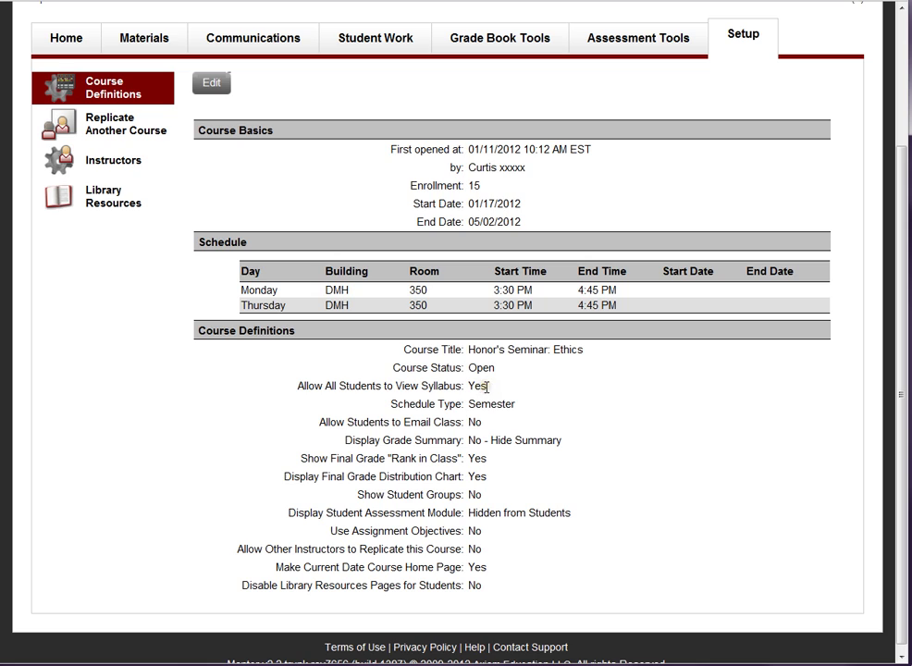
{"action": "left_click_drag", "start_coordinate": [488, 386], "coordinate": [469, 387]}
{"action": "double_click", "coordinate": [472, 421]}
Switch back to the Fall '12 course PH312(A) and open its course replication page
{"action": "left_click", "coordinate": [120, 129]}
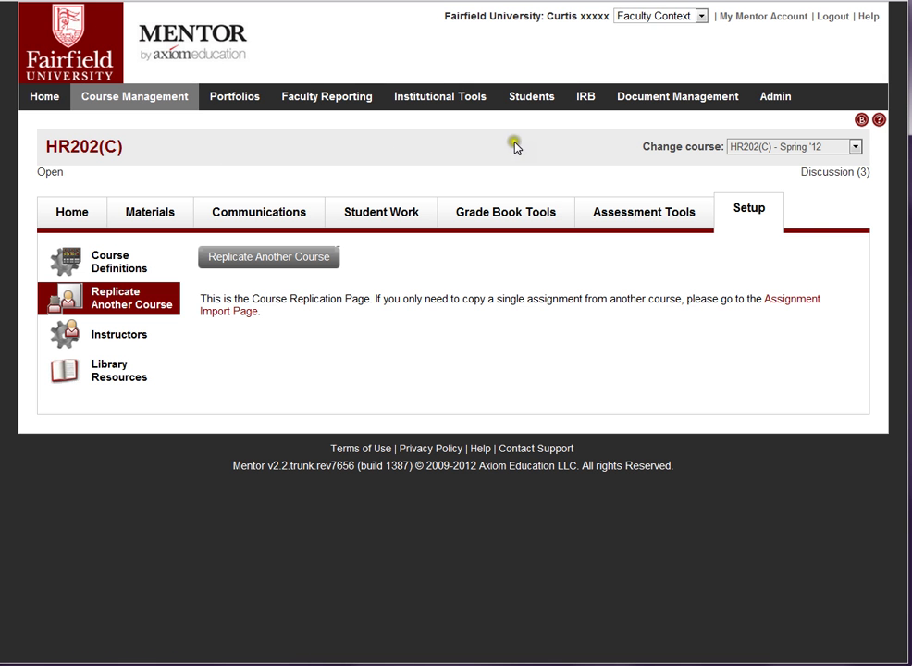
{"action": "left_click", "coordinate": [750, 146]}
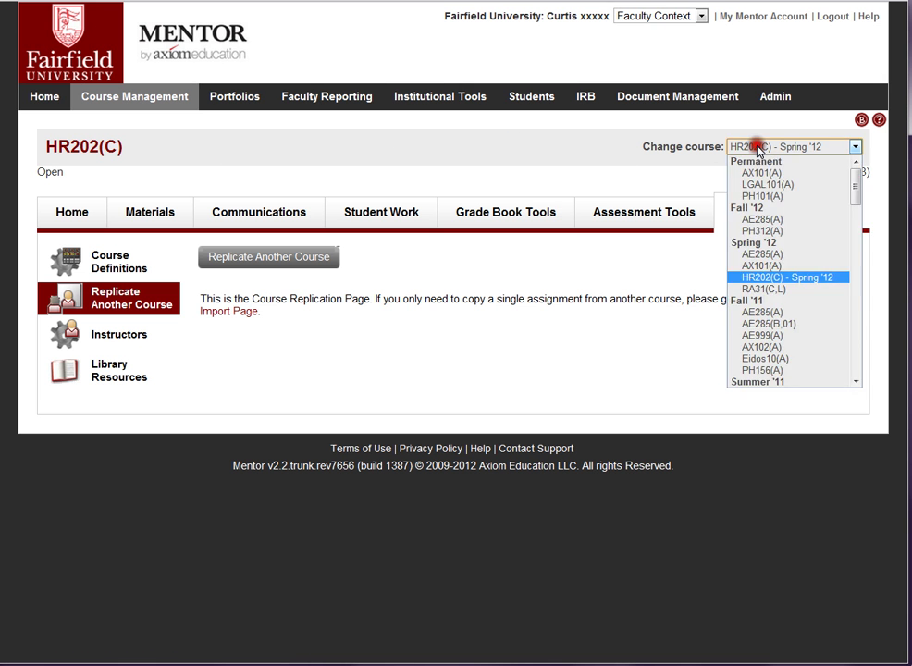
{"action": "left_click", "coordinate": [776, 230]}
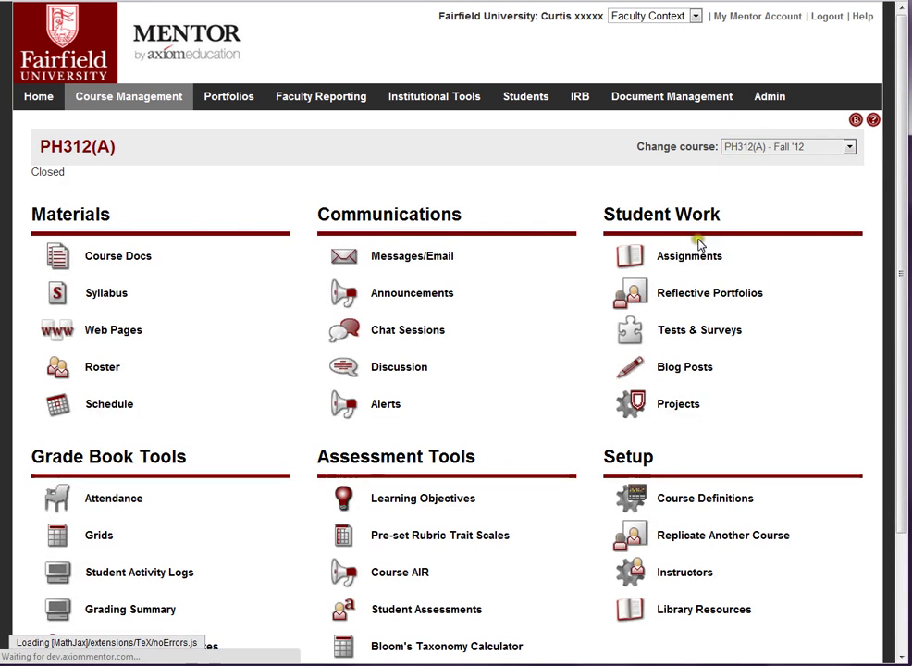
{"action": "left_click_drag", "start_coordinate": [904, 312], "coordinate": [894, 354]}
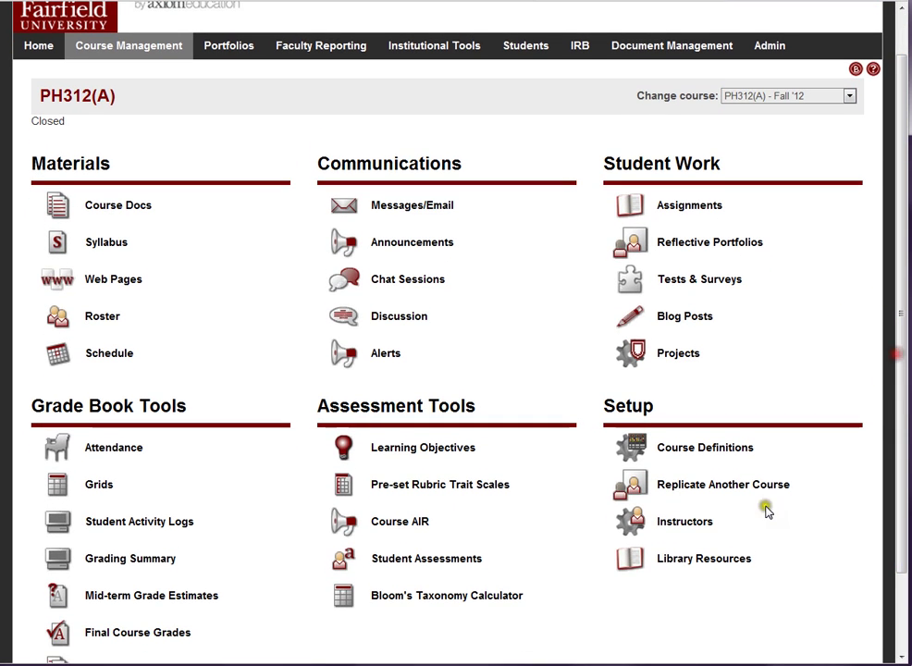
{"action": "left_click", "coordinate": [732, 489]}
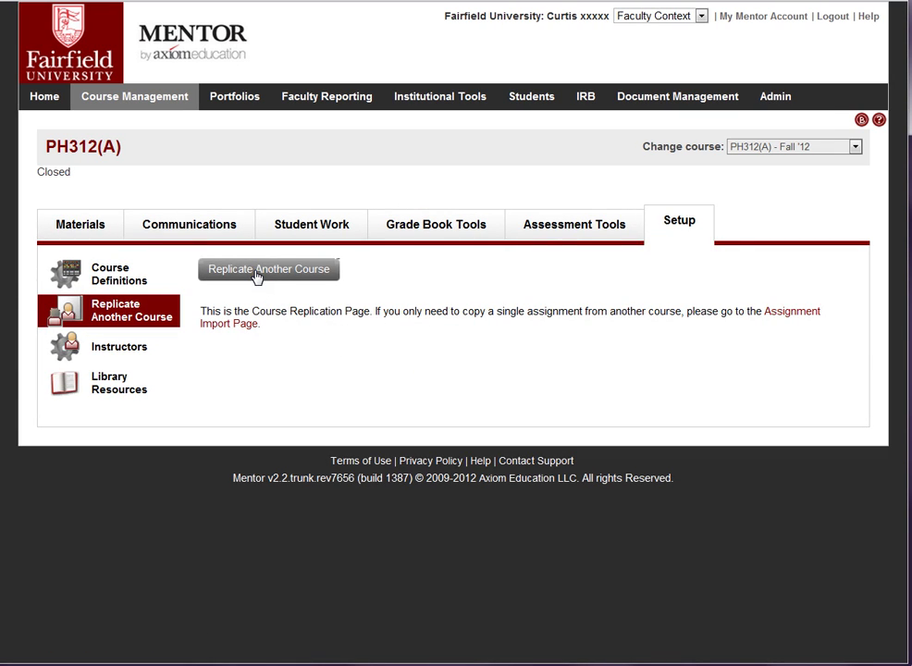
Mark objectives and rubrics, assignments, tests and class docs of Fall '12 AE285(A) for replication, and cancel without replicating
{"action": "left_click", "coordinate": [257, 275]}
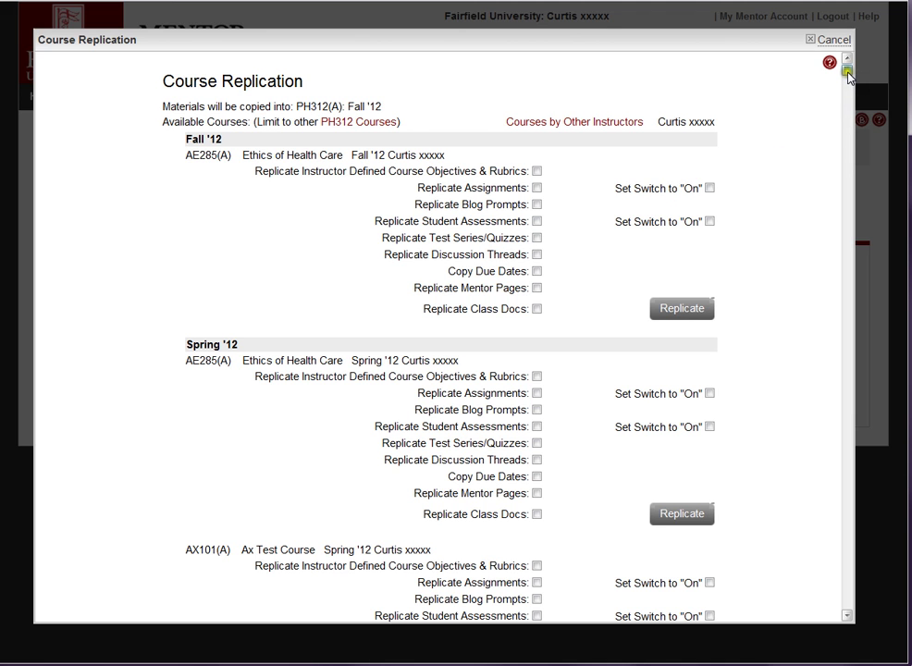
{"action": "mouse_move", "coordinate": [847, 74]}
{"action": "left_mouse_down"}
{"action": "mouse_move", "coordinate": [856, 115]}
{"action": "mouse_move", "coordinate": [852, 73]}
{"action": "left_mouse_up"}
{"action": "left_click", "coordinate": [536, 172]}
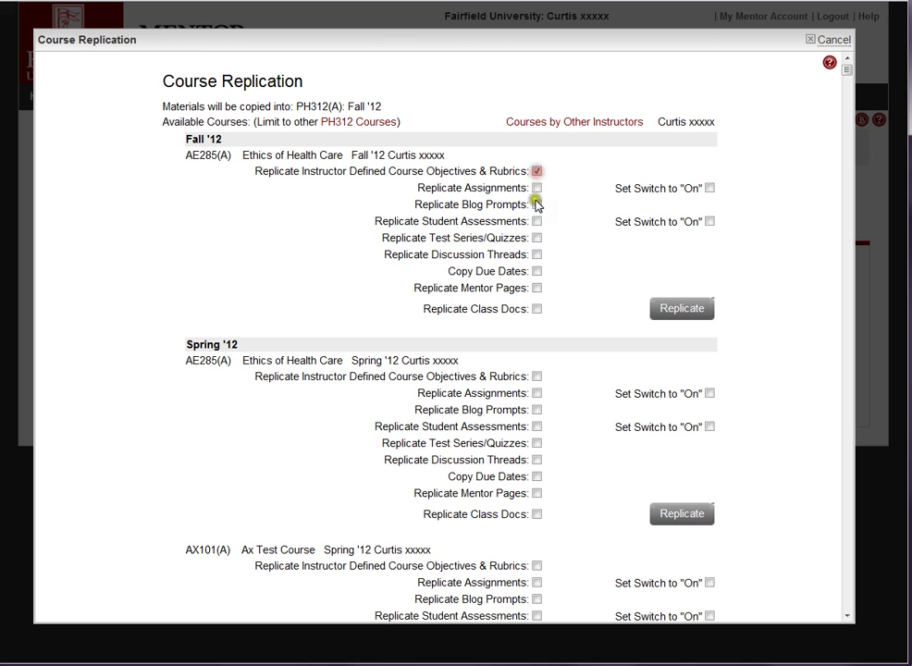
{"action": "left_click", "coordinate": [536, 188]}
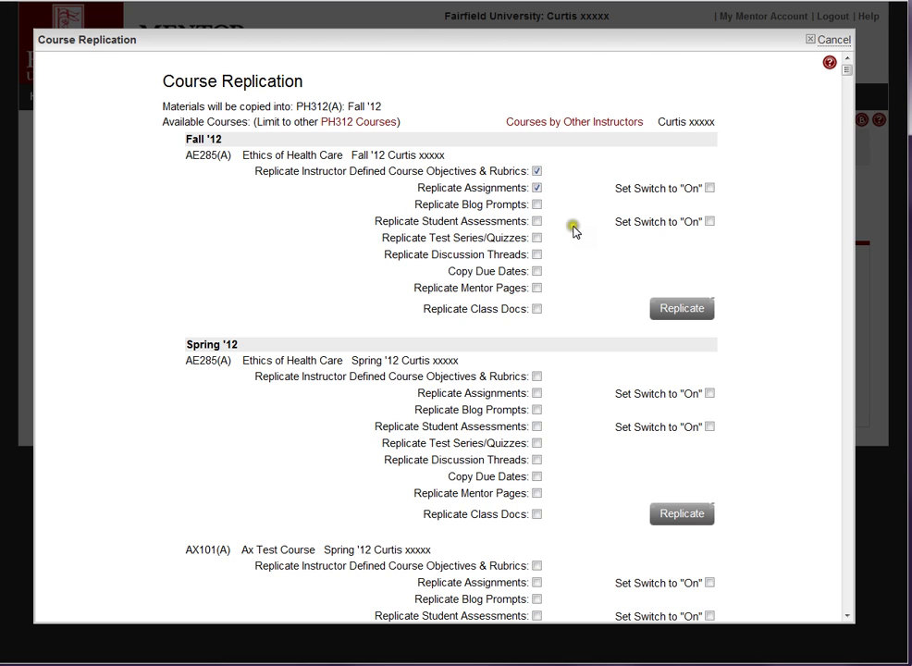
{"action": "left_click", "coordinate": [536, 238]}
{"action": "left_click", "coordinate": [536, 308]}
{"action": "left_click", "coordinate": [833, 40]}
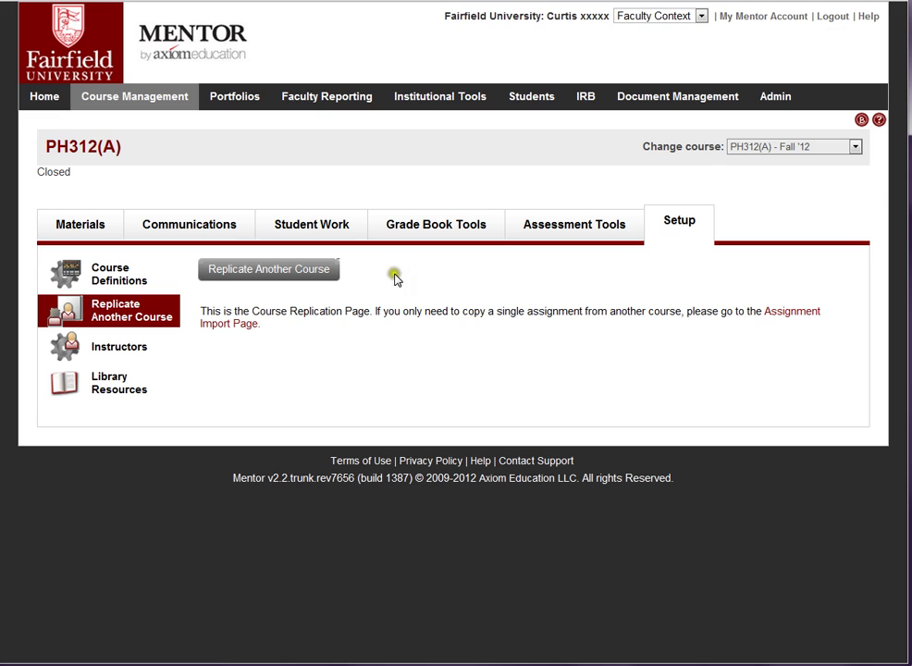
Add a second instructor to the course by name, with stealth set to Visible and the role Instructor
{"action": "left_click", "coordinate": [110, 349]}
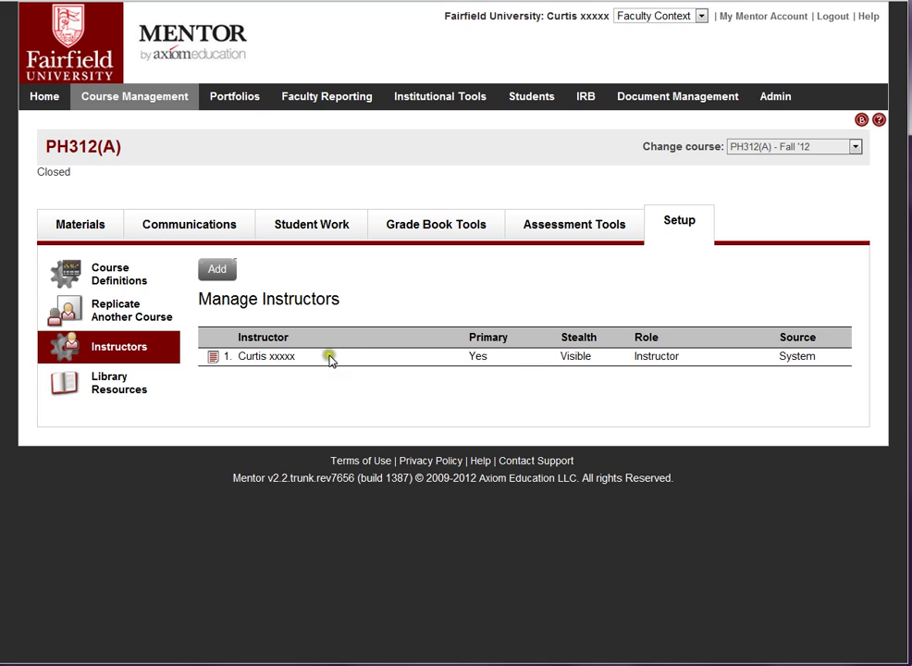
{"action": "left_click", "coordinate": [218, 274]}
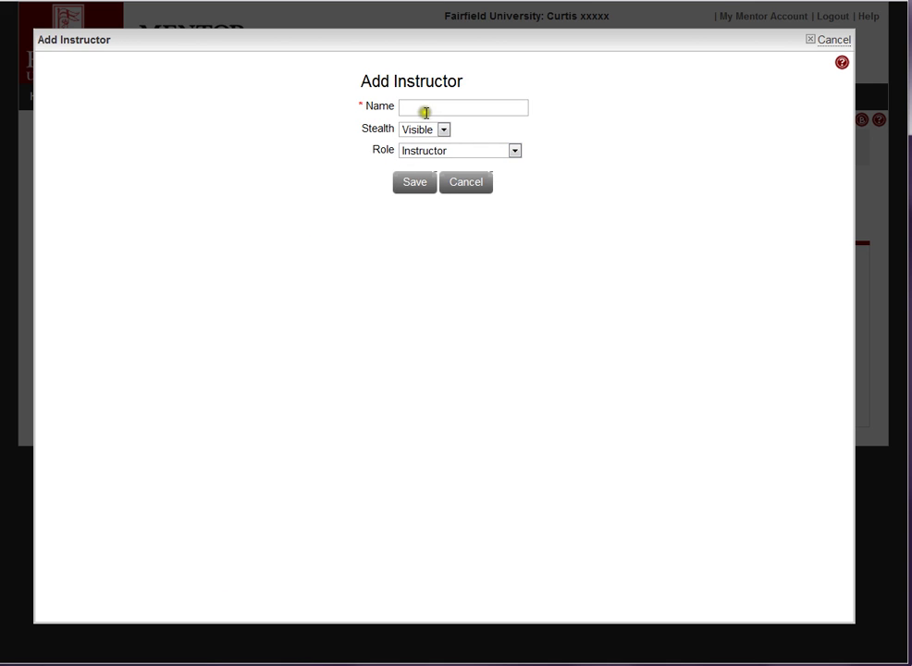
{"action": "left_click", "coordinate": [423, 109]}
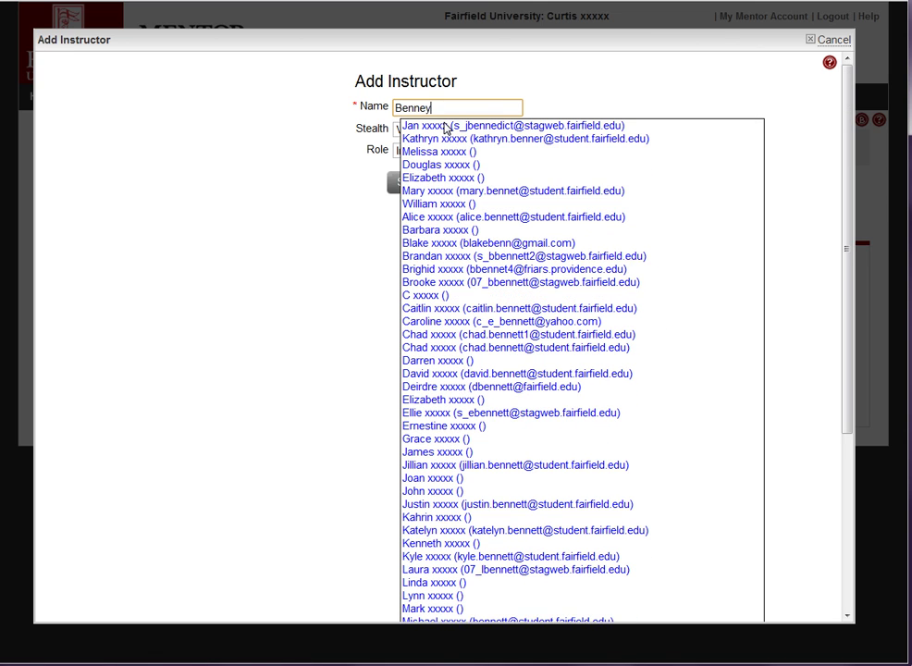
{"action": "left_click", "coordinate": [444, 126]}
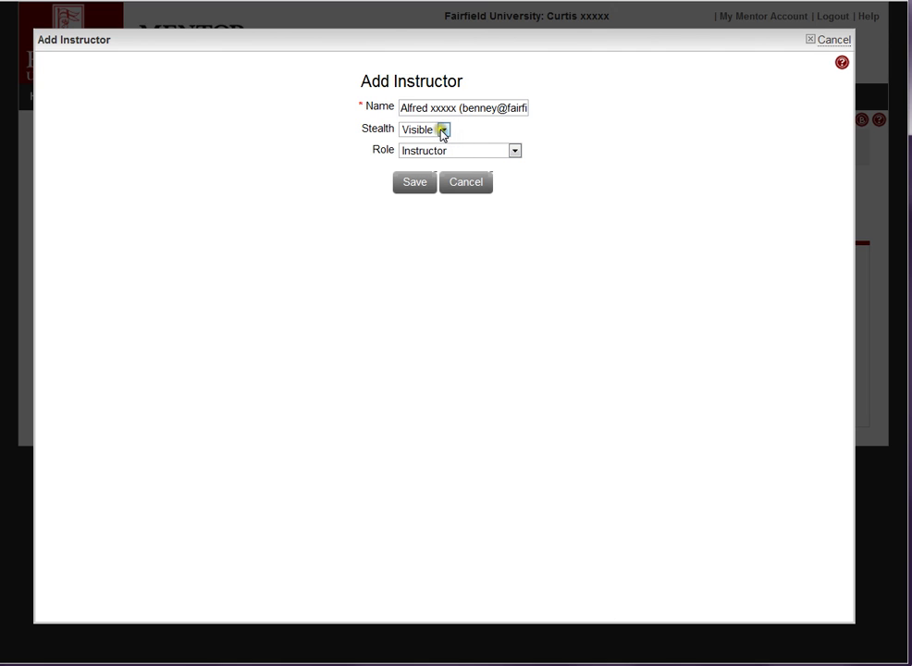
{"action": "left_click", "coordinate": [442, 131]}
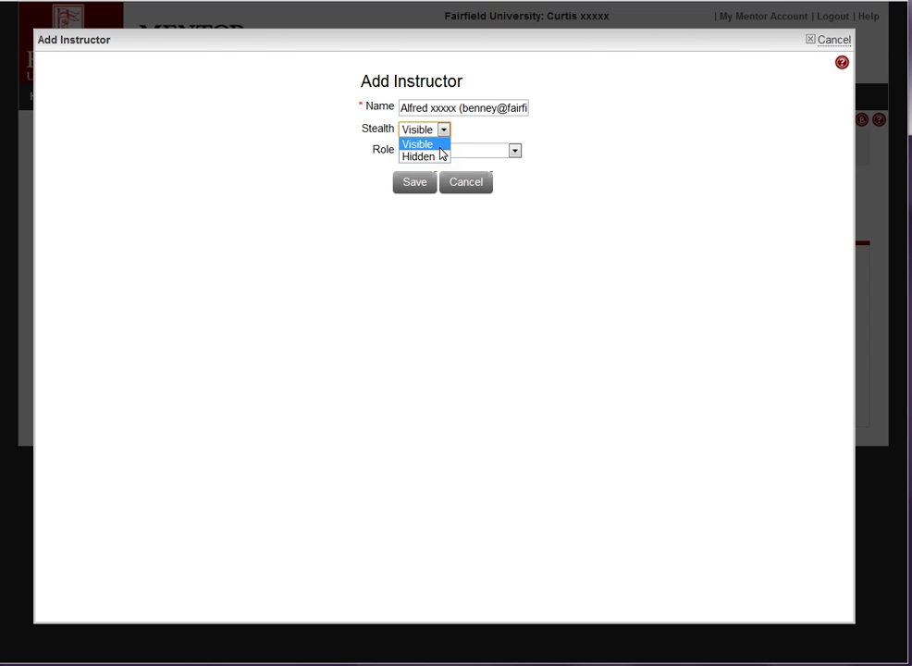
{"action": "left_click", "coordinate": [440, 148]}
{"action": "left_click", "coordinate": [442, 153]}
{"action": "left_click", "coordinate": [448, 222]}
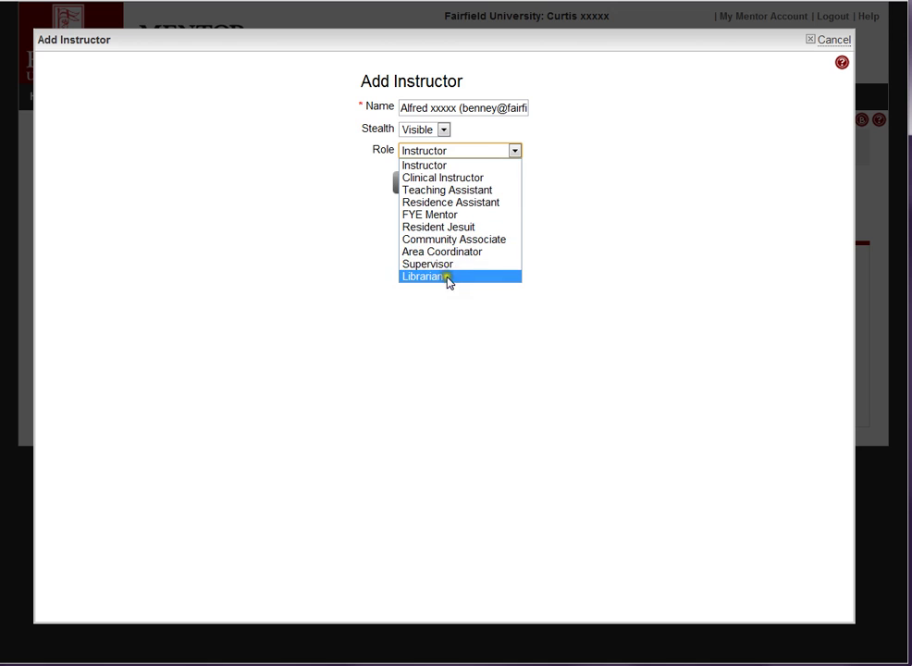
{"action": "left_click", "coordinate": [443, 165]}
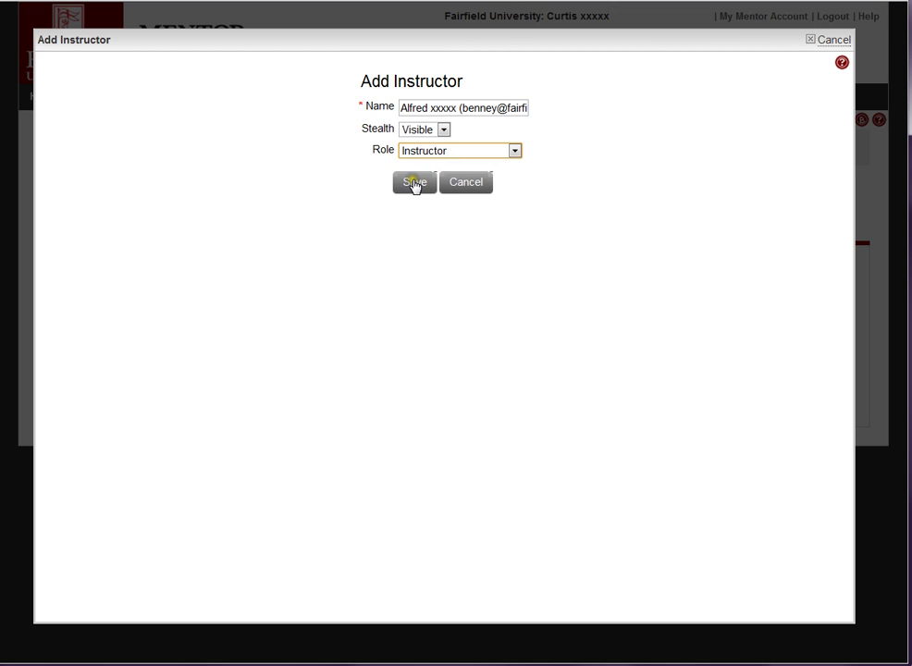
{"action": "left_click", "coordinate": [415, 184]}
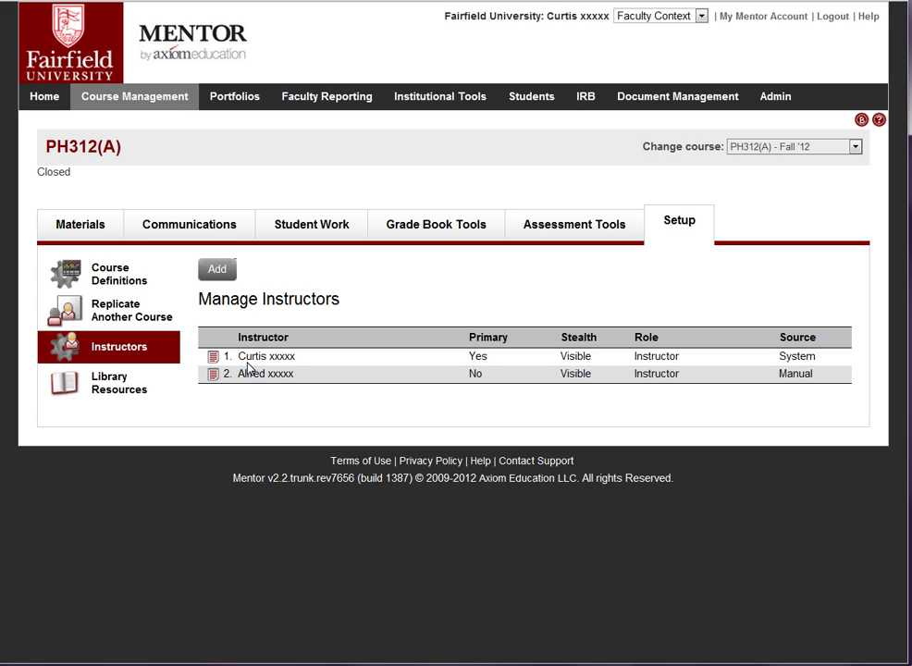
Remove the manually added second instructor from the course and confirm the removal
{"action": "left_click", "coordinate": [212, 377]}
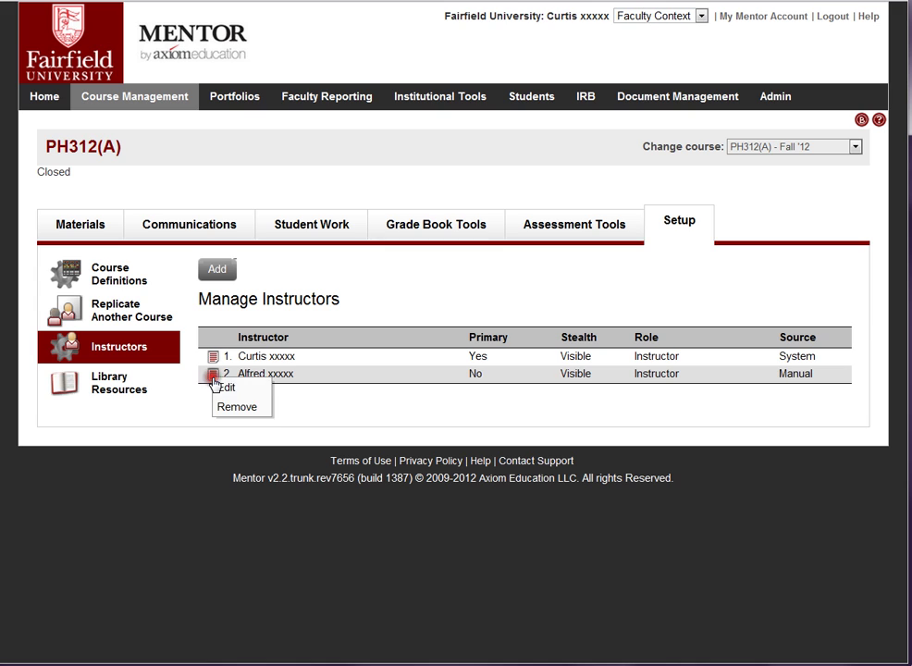
{"action": "left_click", "coordinate": [228, 404]}
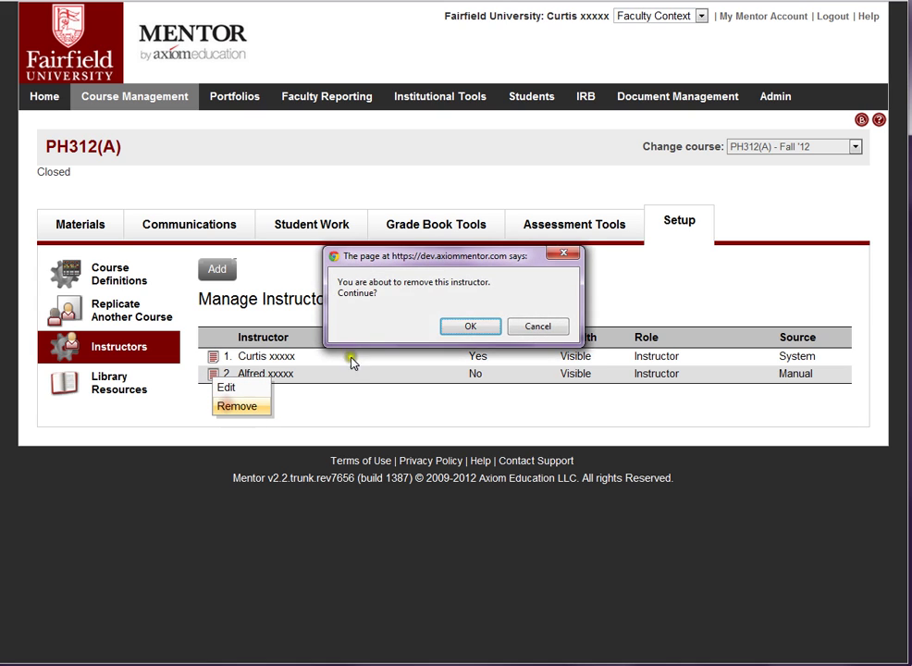
{"action": "left_click", "coordinate": [467, 328]}
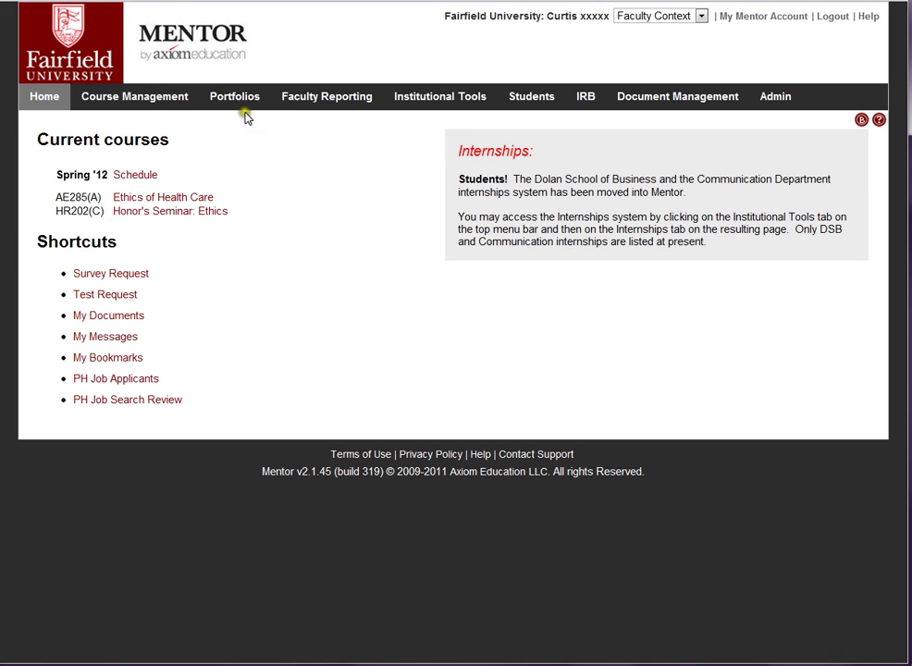
Open the Honor's Seminar: Ethics course and examine the general library resources in its setup section
{"action": "left_click", "coordinate": [185, 211]}
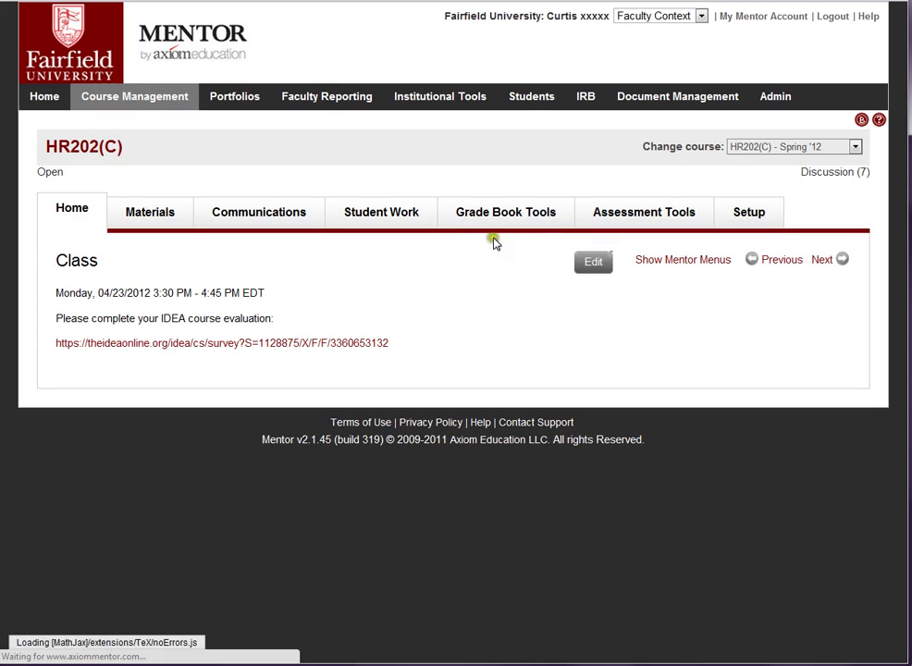
{"action": "left_click", "coordinate": [738, 212]}
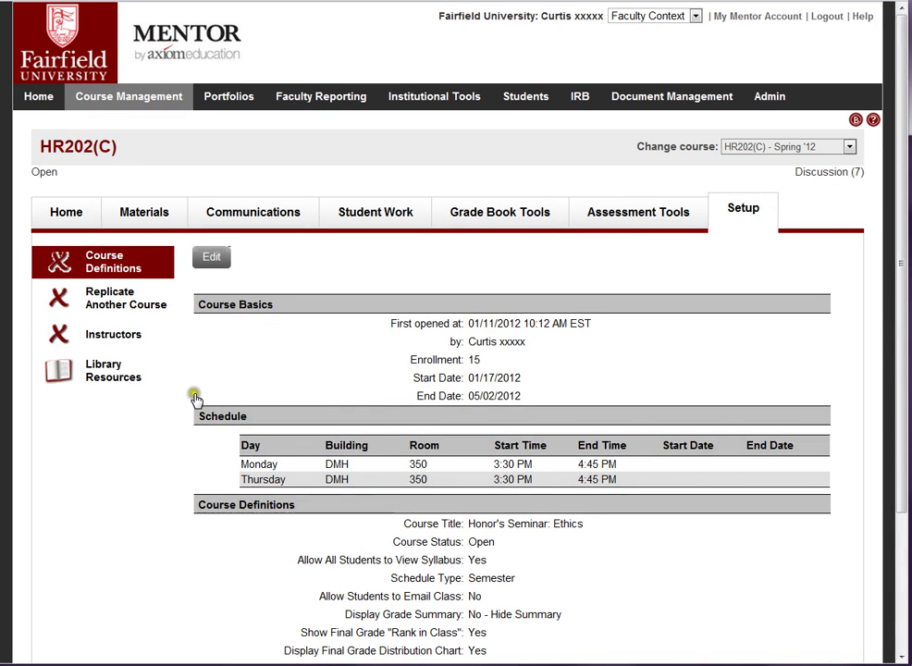
{"action": "left_click", "coordinate": [98, 370]}
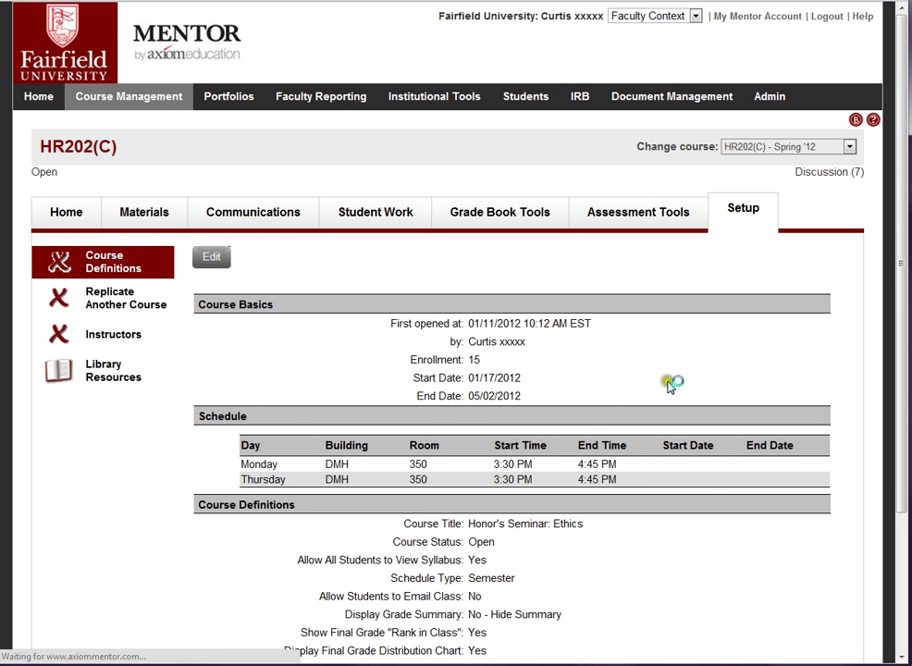
{"action": "left_click_drag", "start_coordinate": [901, 251], "coordinate": [897, 366]}
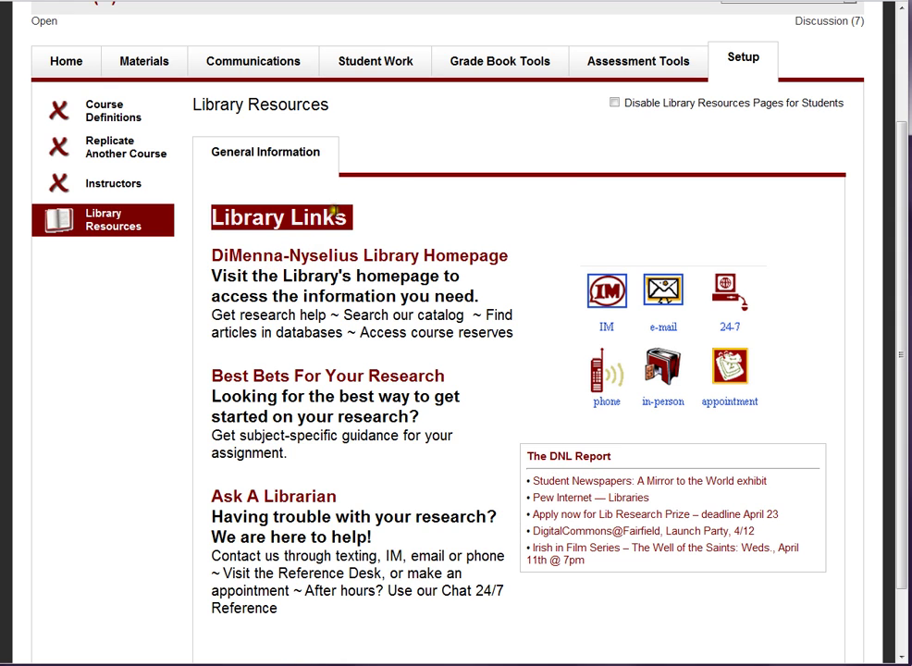
Switch to the Spring '12 course AE285(A) and examine the AE Resources page among its library resources
{"action": "mouse_move", "coordinate": [907, 109]}
{"action": "left_mouse_down"}
{"action": "mouse_move", "coordinate": [902, 139]}
{"action": "mouse_move", "coordinate": [901, 106]}
{"action": "left_mouse_up"}
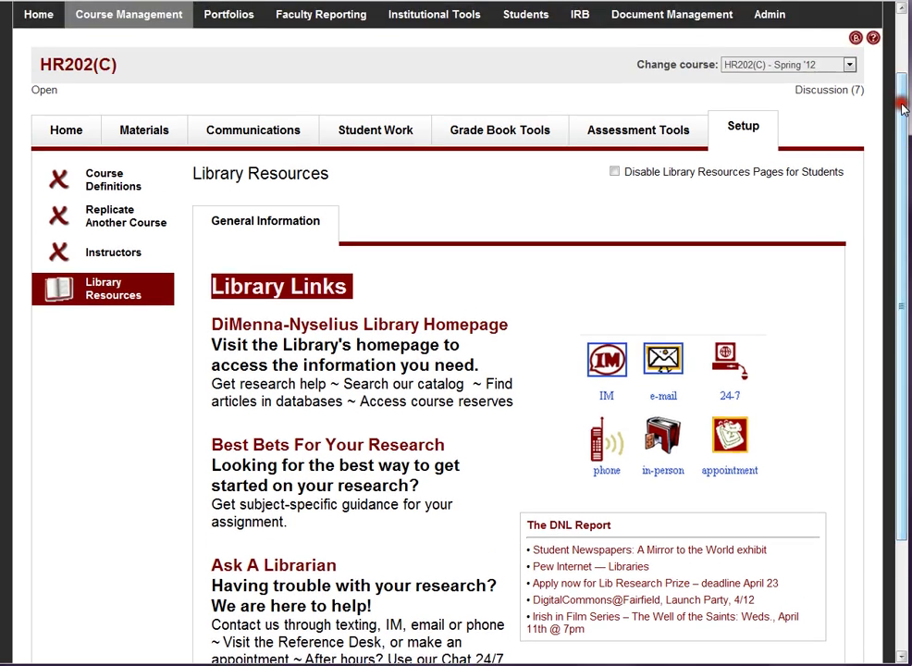
{"action": "left_click", "coordinate": [803, 65]}
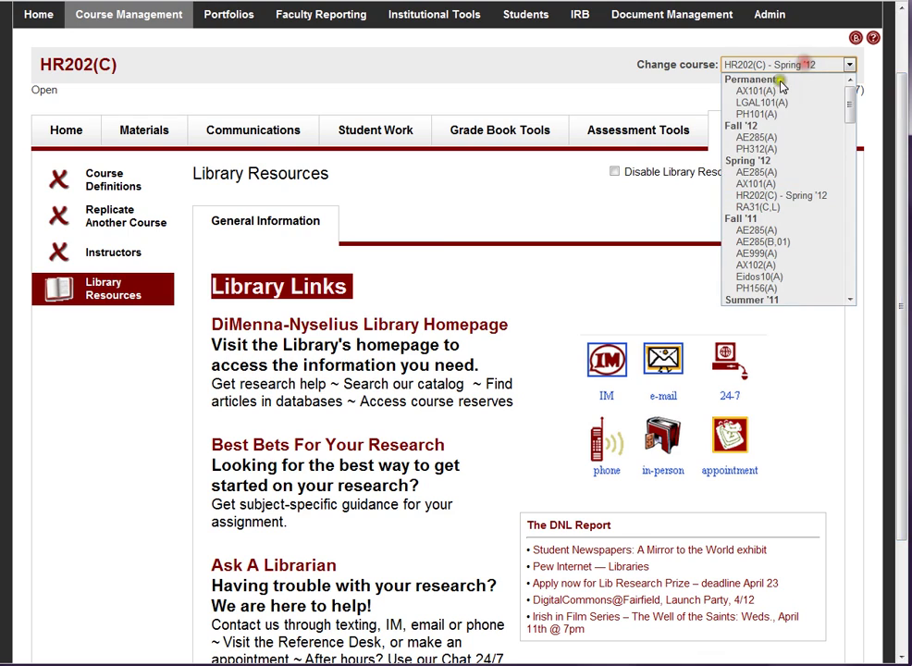
{"action": "left_click", "coordinate": [764, 174]}
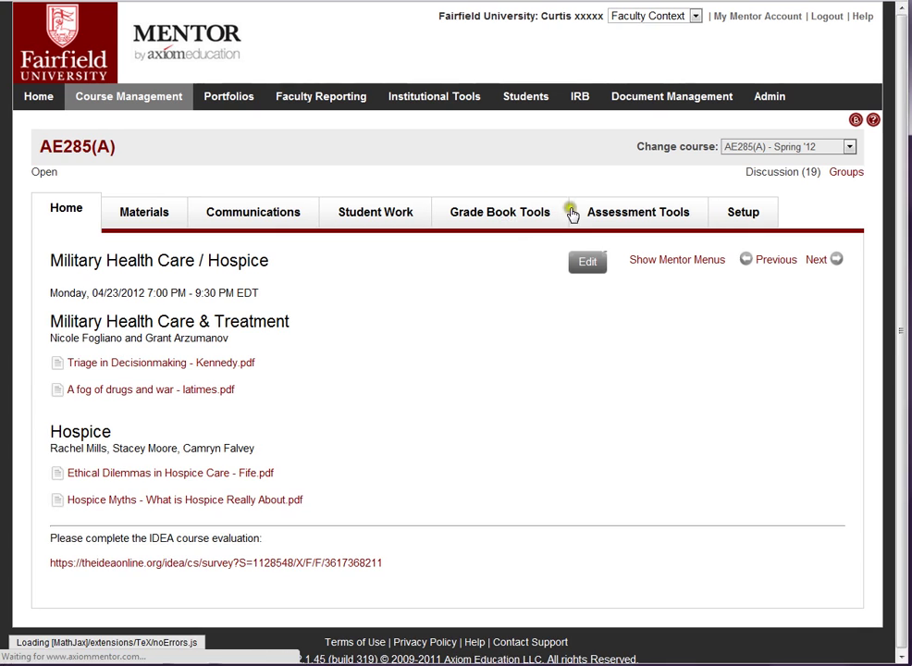
{"action": "left_click", "coordinate": [716, 213]}
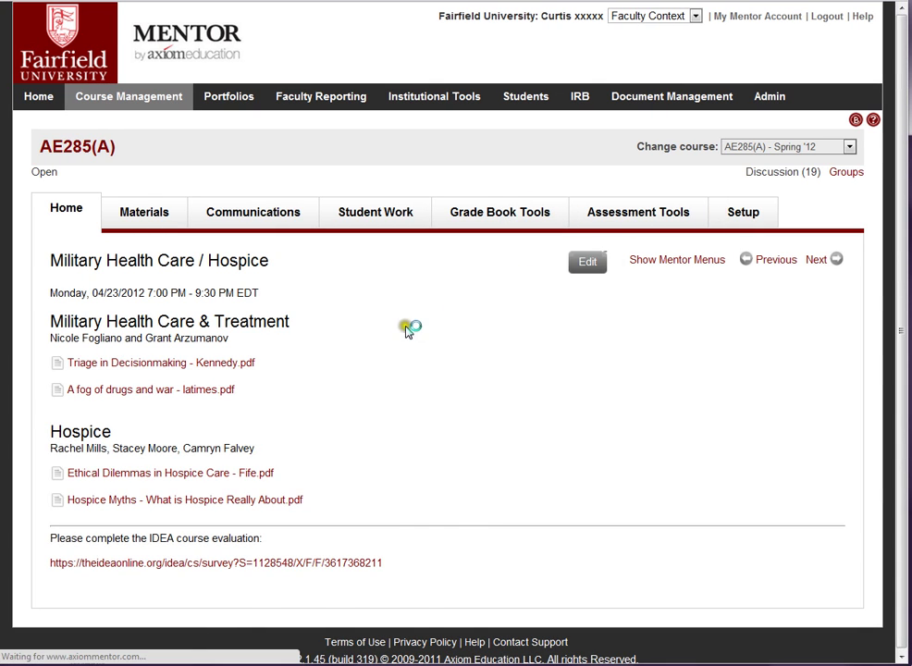
{"action": "left_click", "coordinate": [102, 379]}
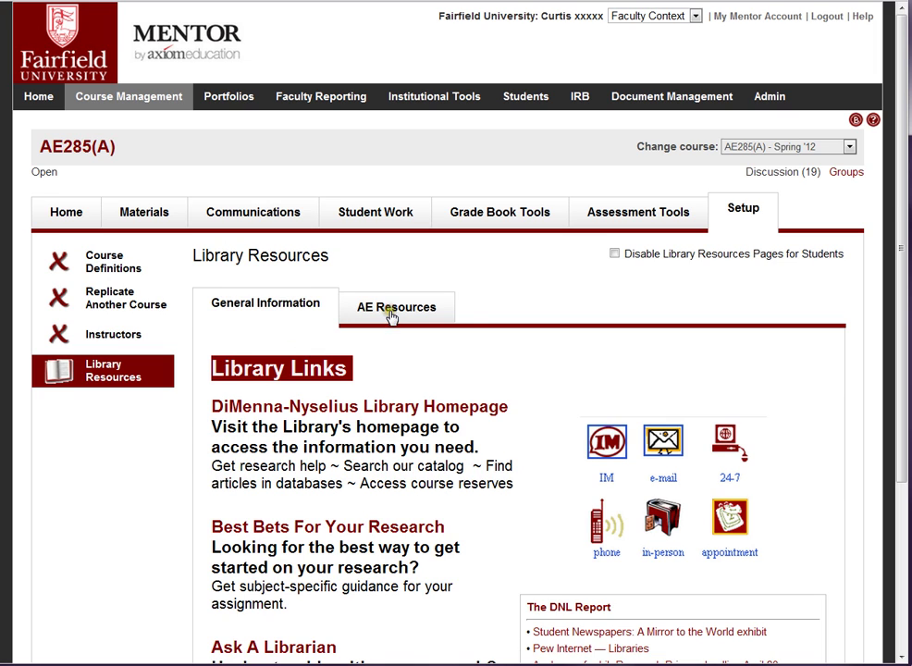
{"action": "left_click", "coordinate": [391, 315]}
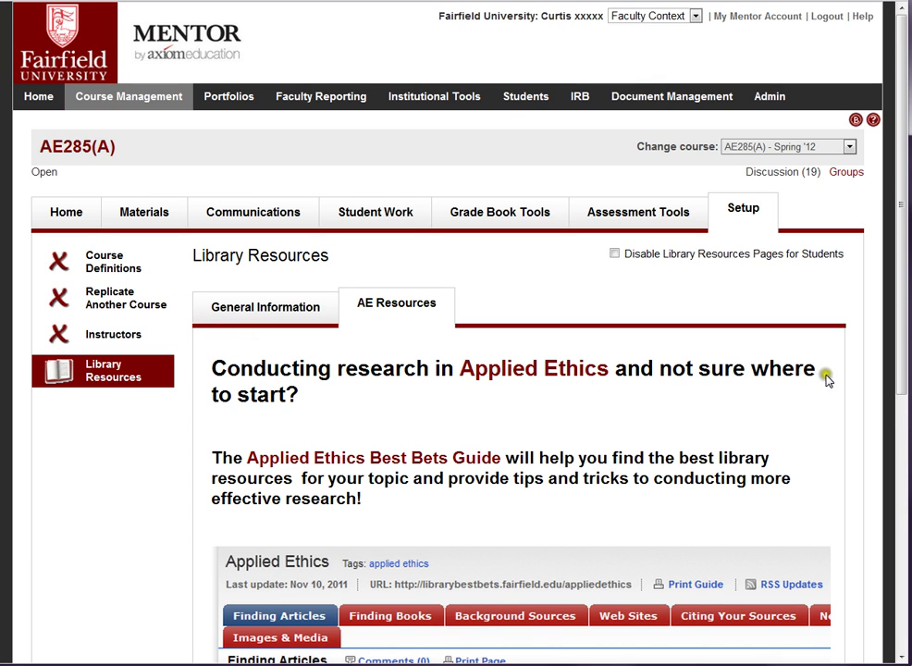
{"action": "left_click_drag", "start_coordinate": [897, 342], "coordinate": [896, 397]}
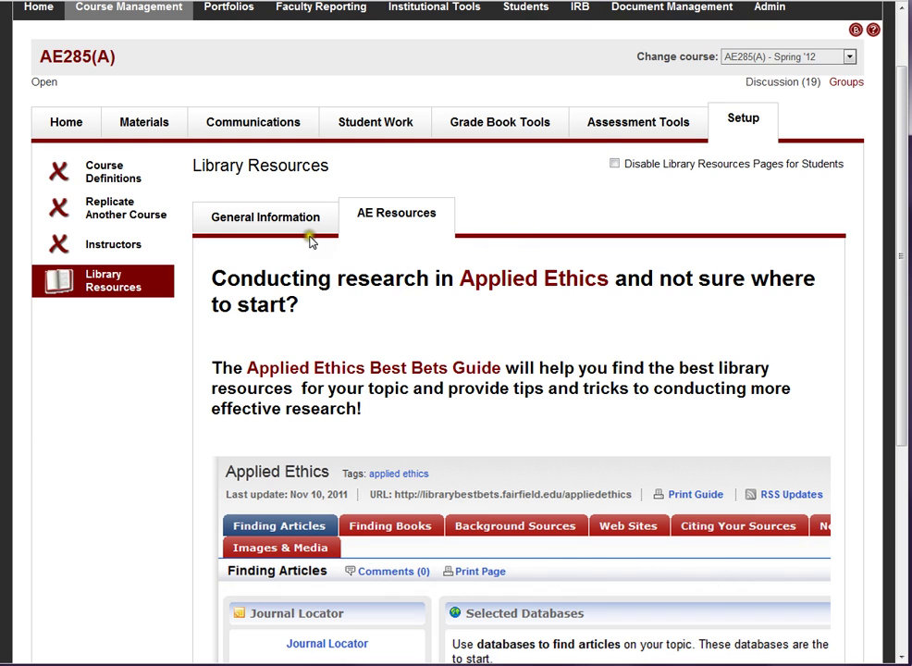
Leave the course's library resources and open the list of library pages in the institutional tools
{"action": "scroll", "coordinate": [330, 206], "scroll_direction": "up", "scroll_amount": 2}
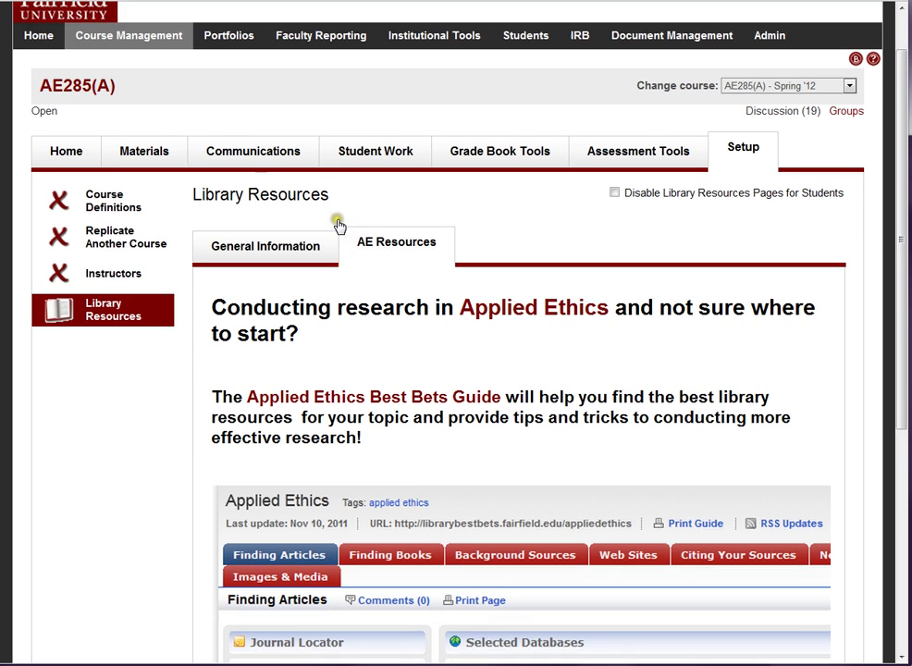
{"action": "left_click", "coordinate": [37, 100]}
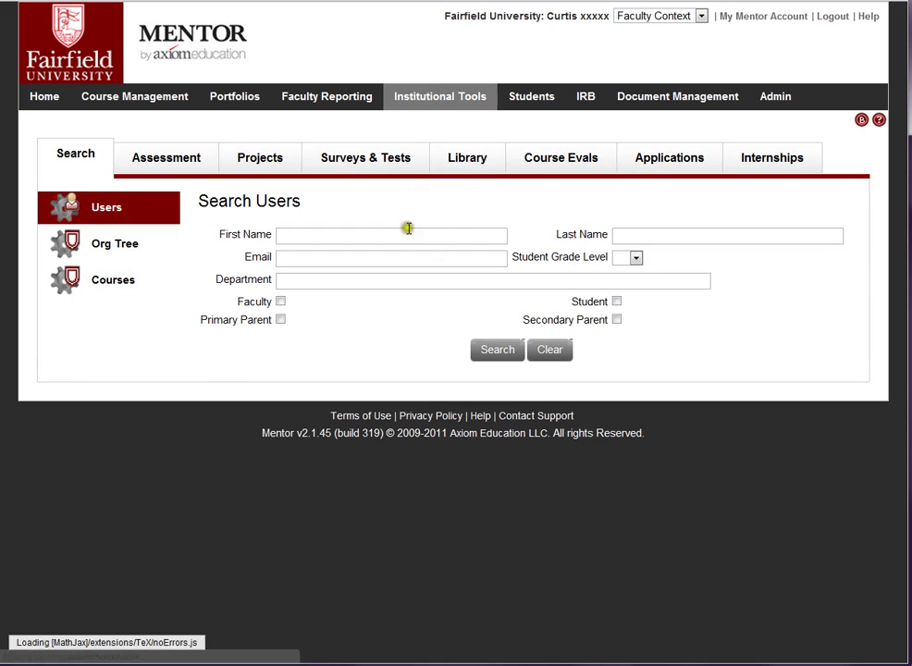
{"action": "left_click", "coordinate": [475, 166]}
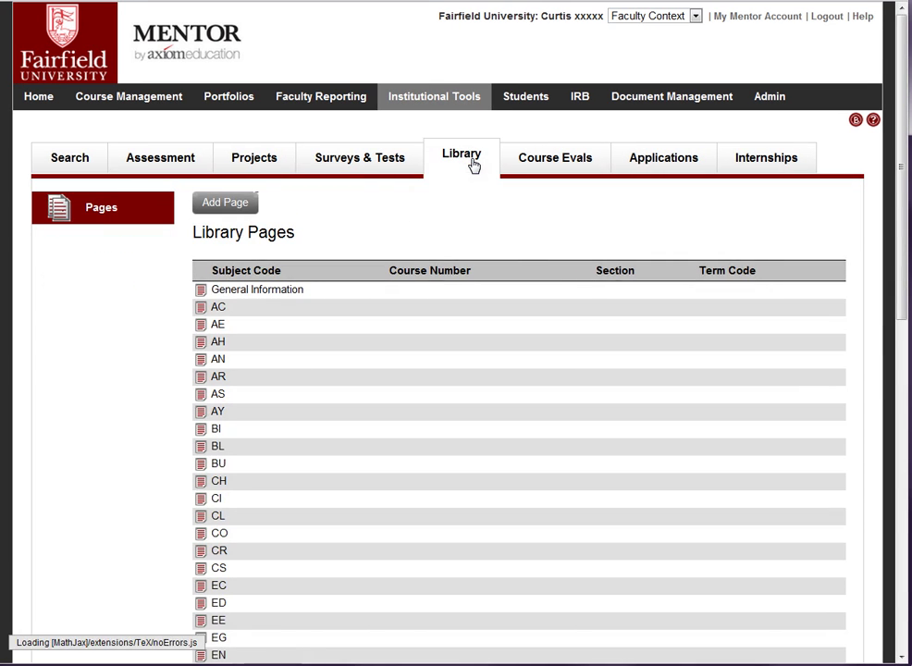
View the library page for subject code AC and examine its Accounting research guide
{"action": "left_click", "coordinate": [201, 309]}
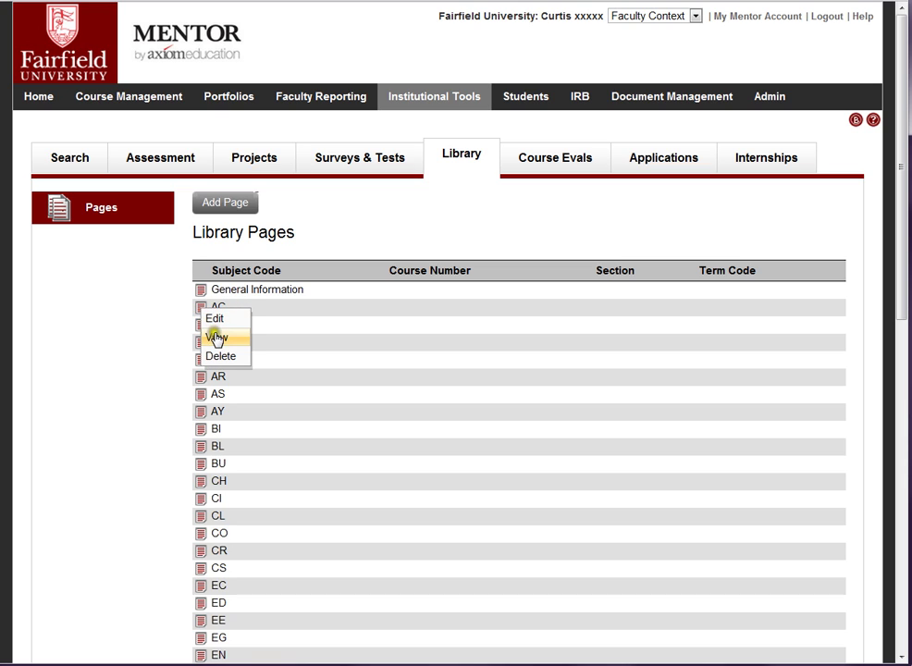
{"action": "left_click", "coordinate": [216, 338]}
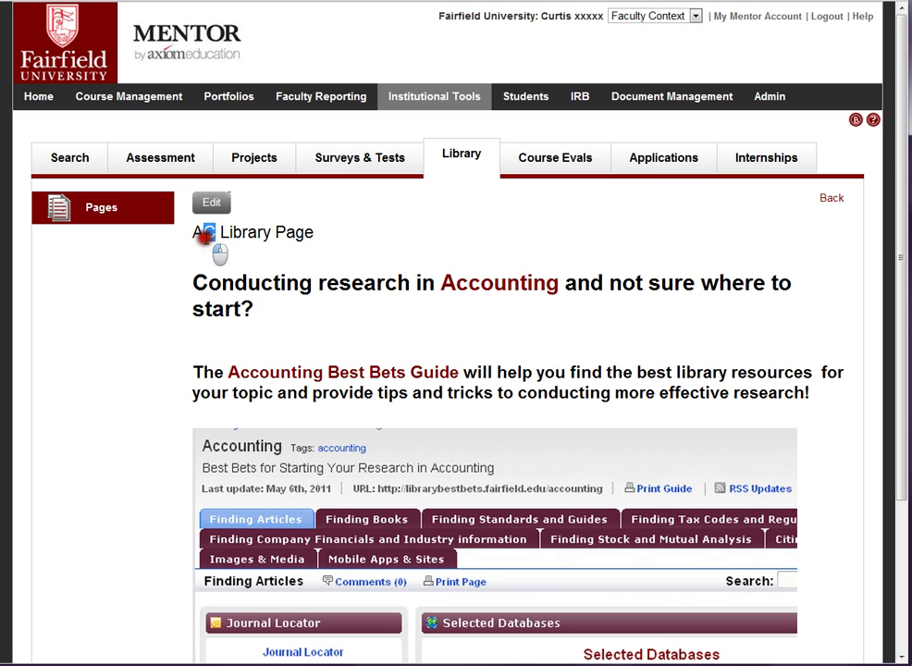
{"action": "double_click", "coordinate": [203, 232]}
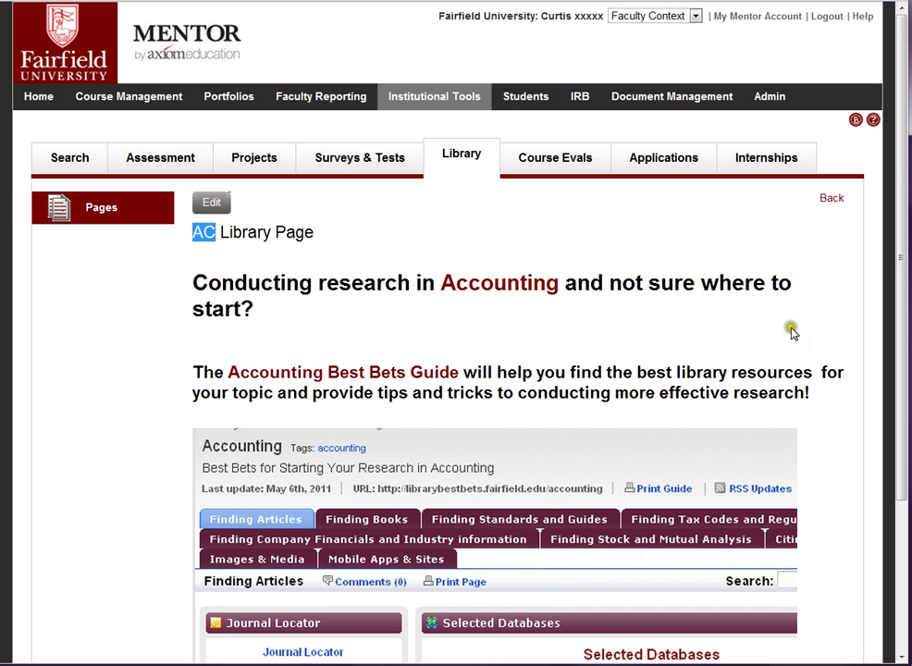
{"action": "mouse_move", "coordinate": [902, 305]}
{"action": "left_mouse_down"}
{"action": "mouse_move", "coordinate": [897, 452]}
{"action": "mouse_move", "coordinate": [899, 311]}
{"action": "left_mouse_up"}
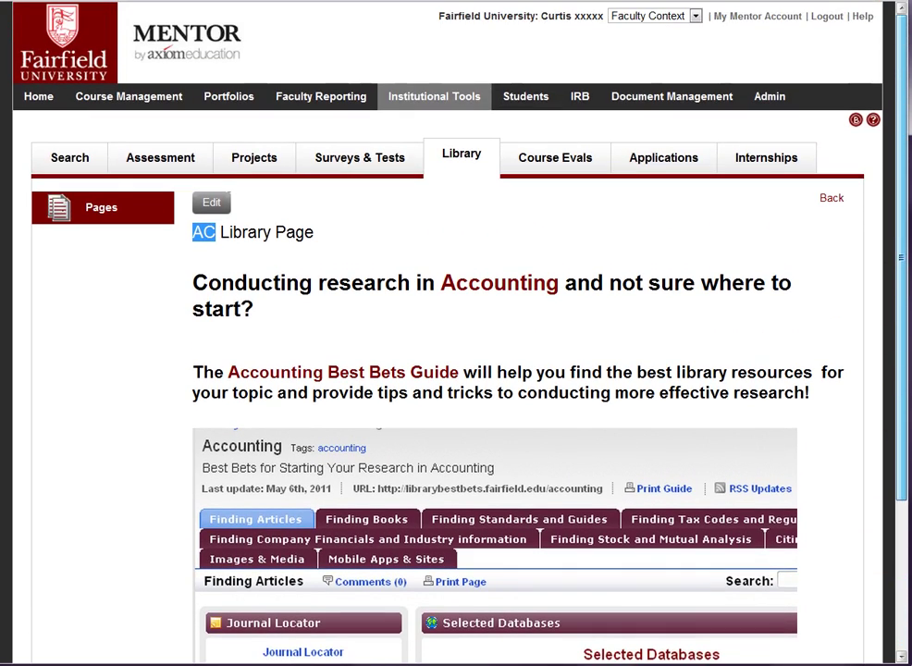